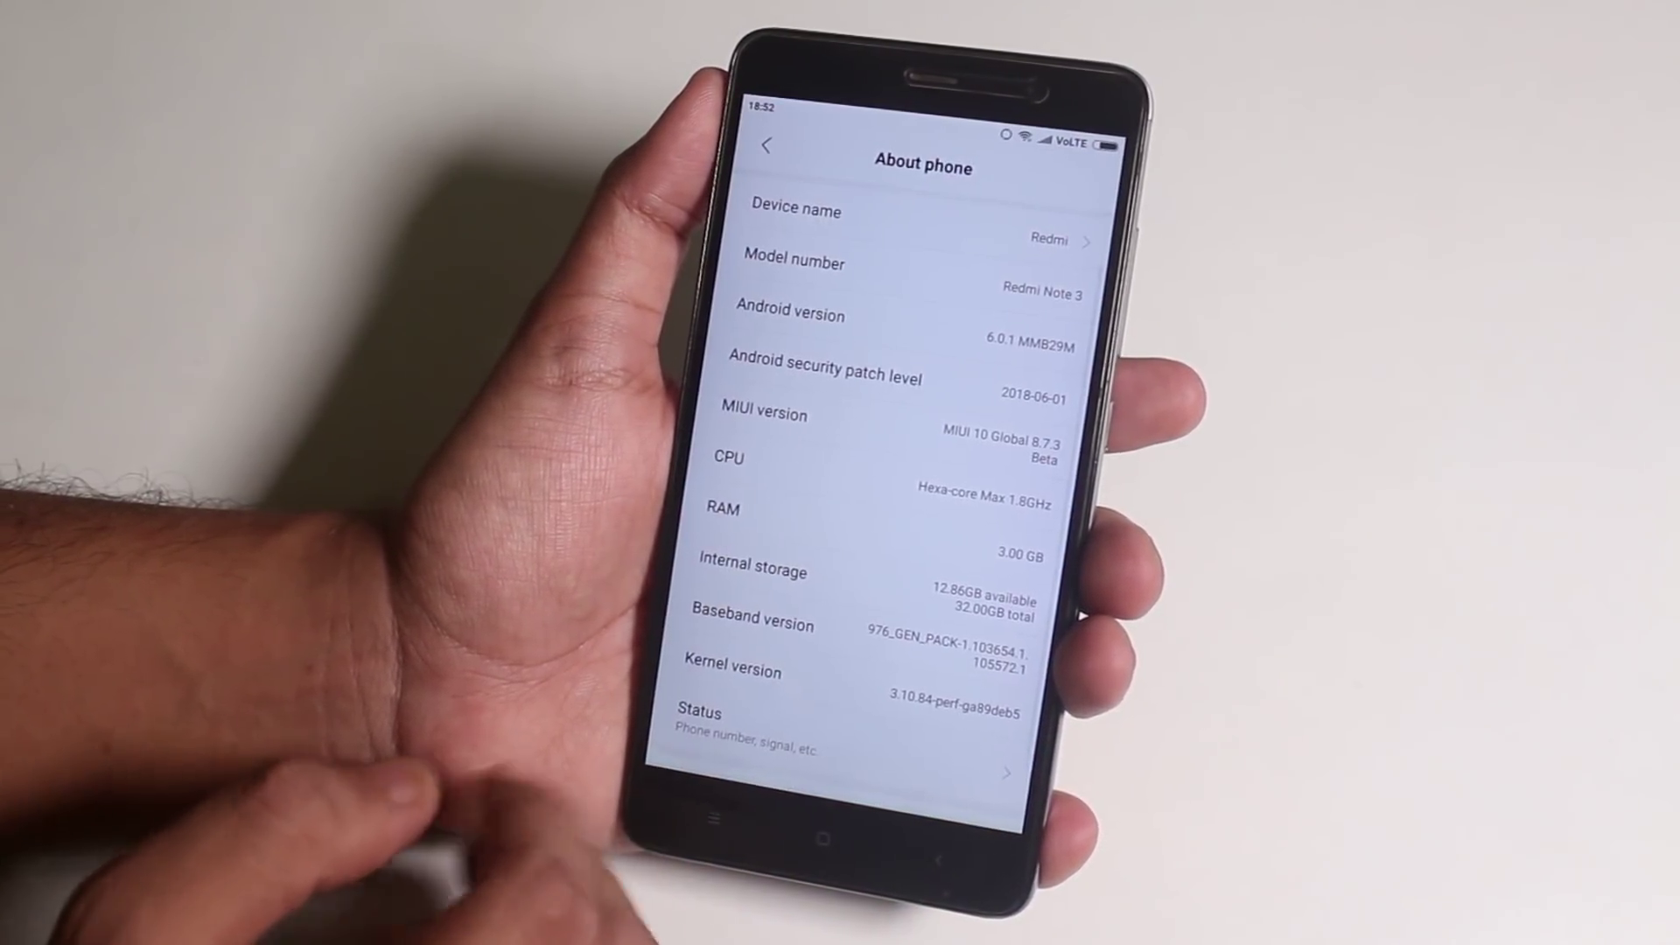
{"action": "scroll", "coordinate": [749, 636], "scroll_direction": "up", "scroll_amount": 1}
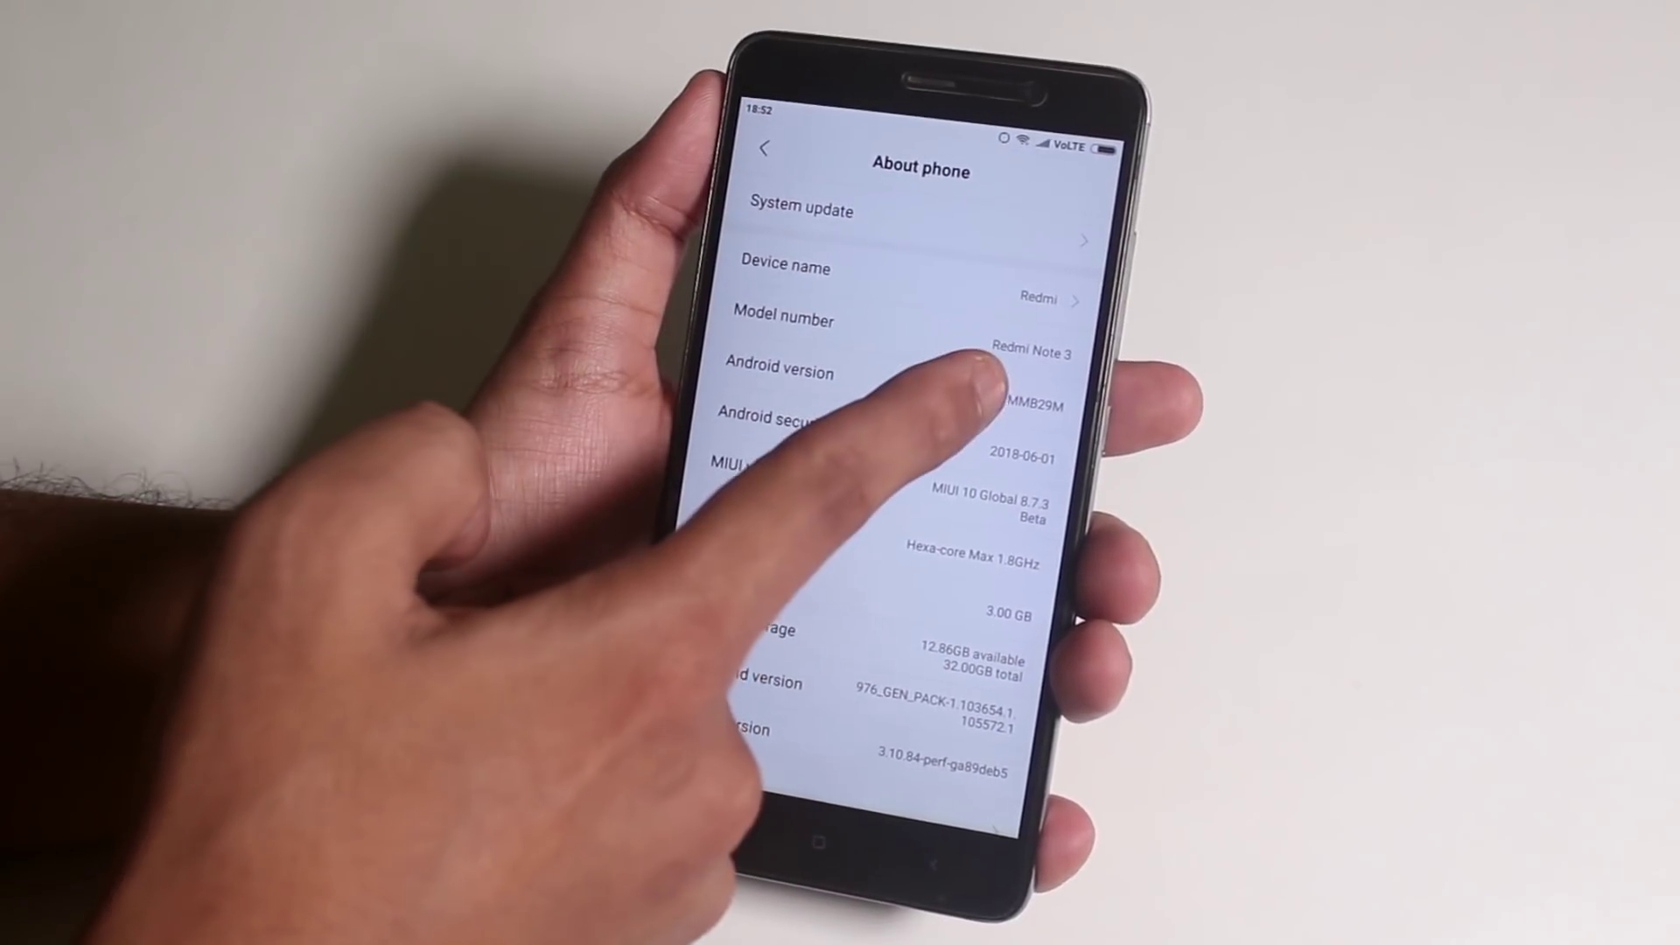
{"action": "scroll", "coordinate": [735, 656], "scroll_direction": "down", "scroll_amount": 3}
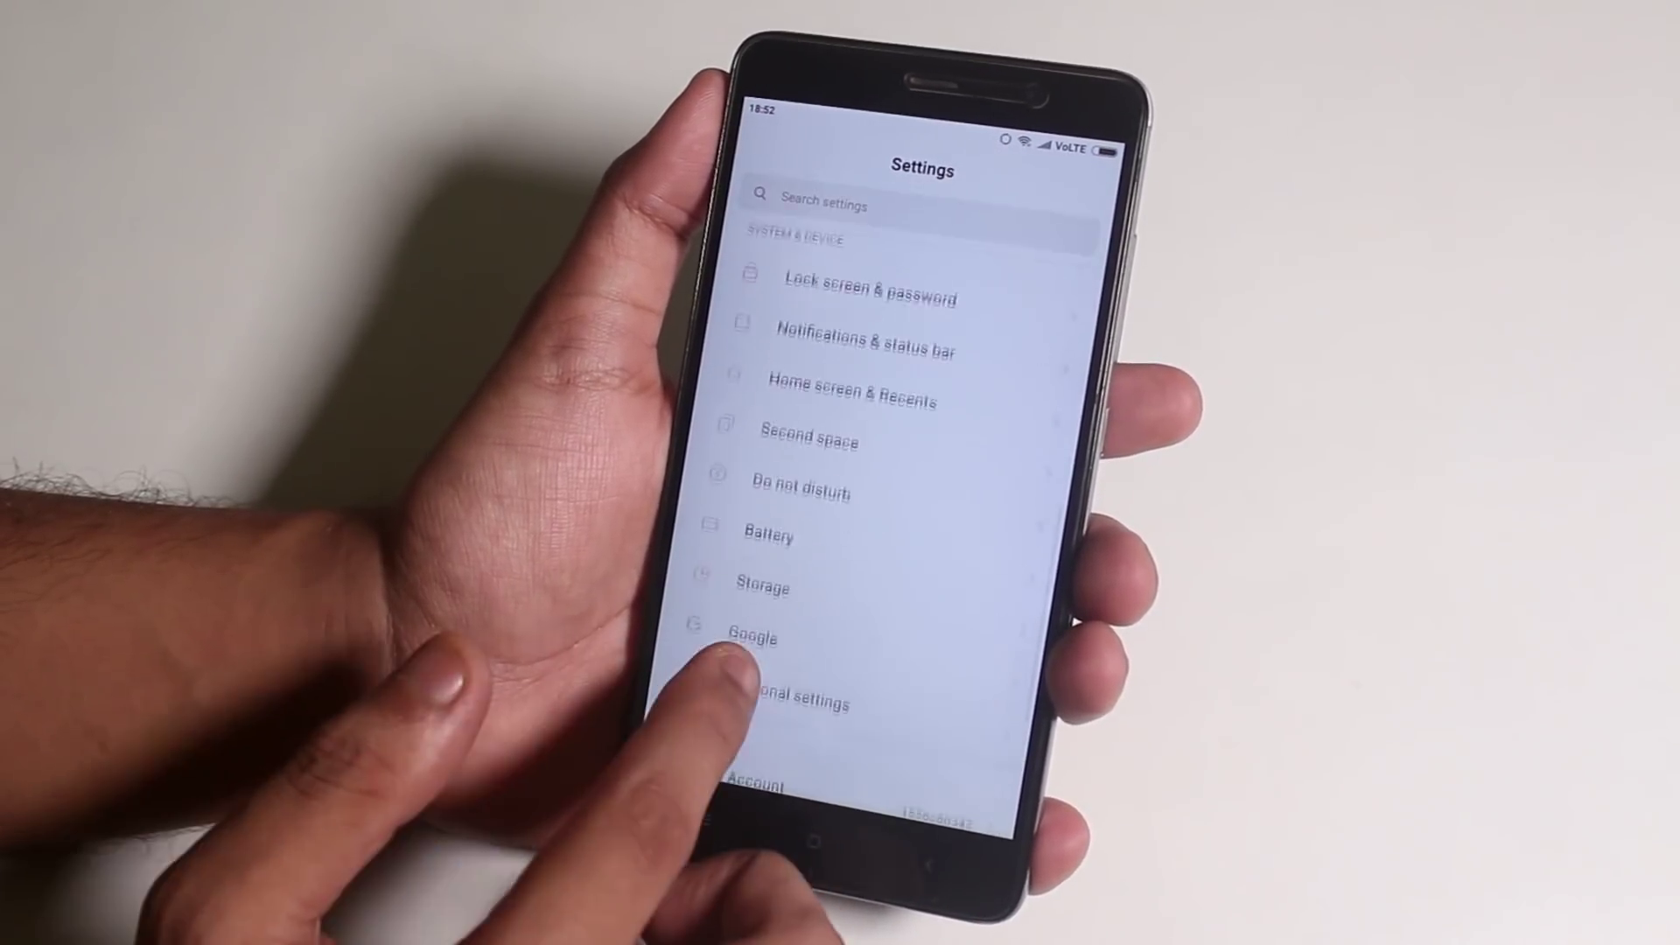
End the Settings and Chrome split screen by expanding Settings, then return to the home screen
{"action": "left_click", "coordinate": [709, 821]}
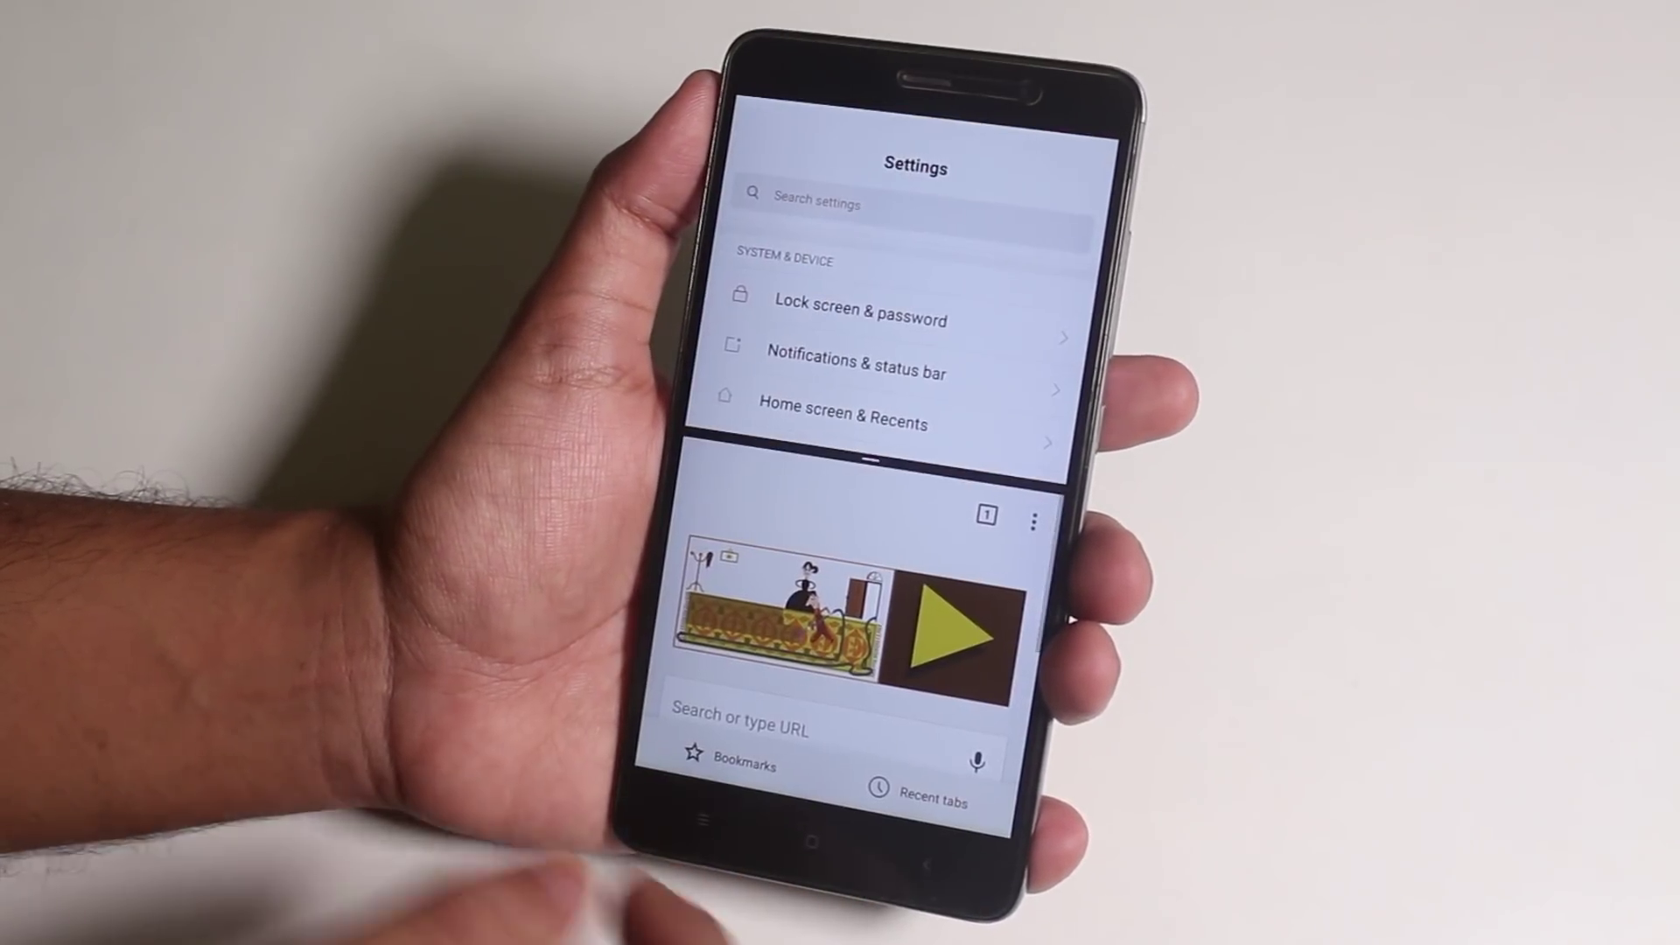
{"action": "left_click_drag", "start_coordinate": [841, 459], "coordinate": [801, 754]}
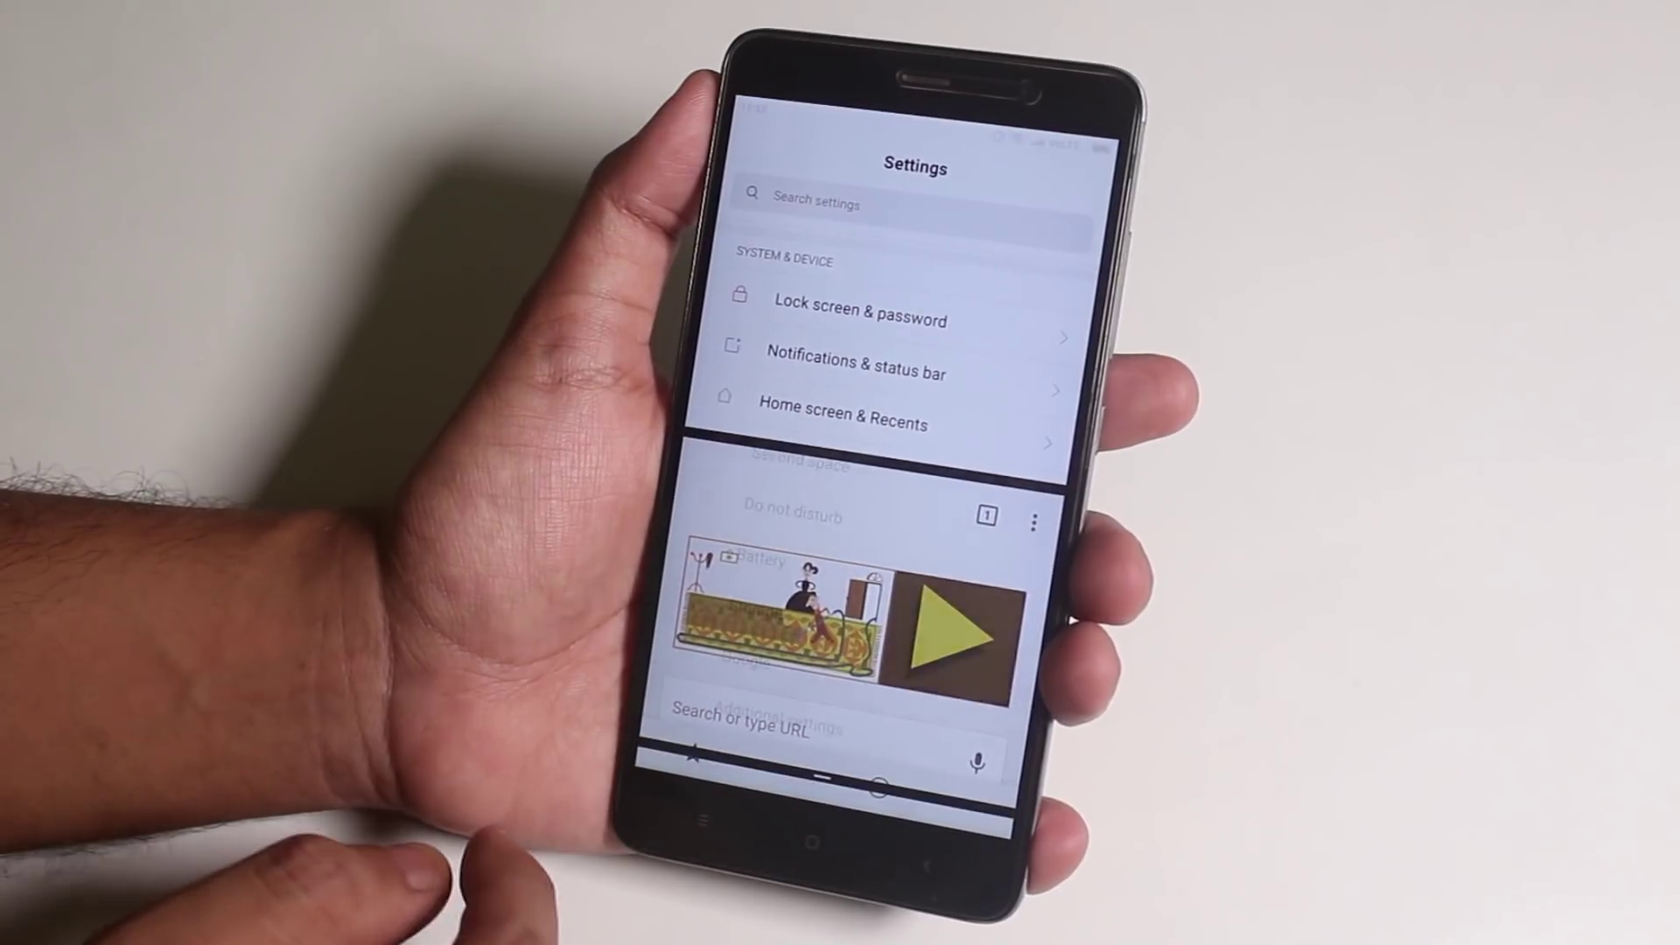
{"action": "left_click", "coordinate": [810, 840]}
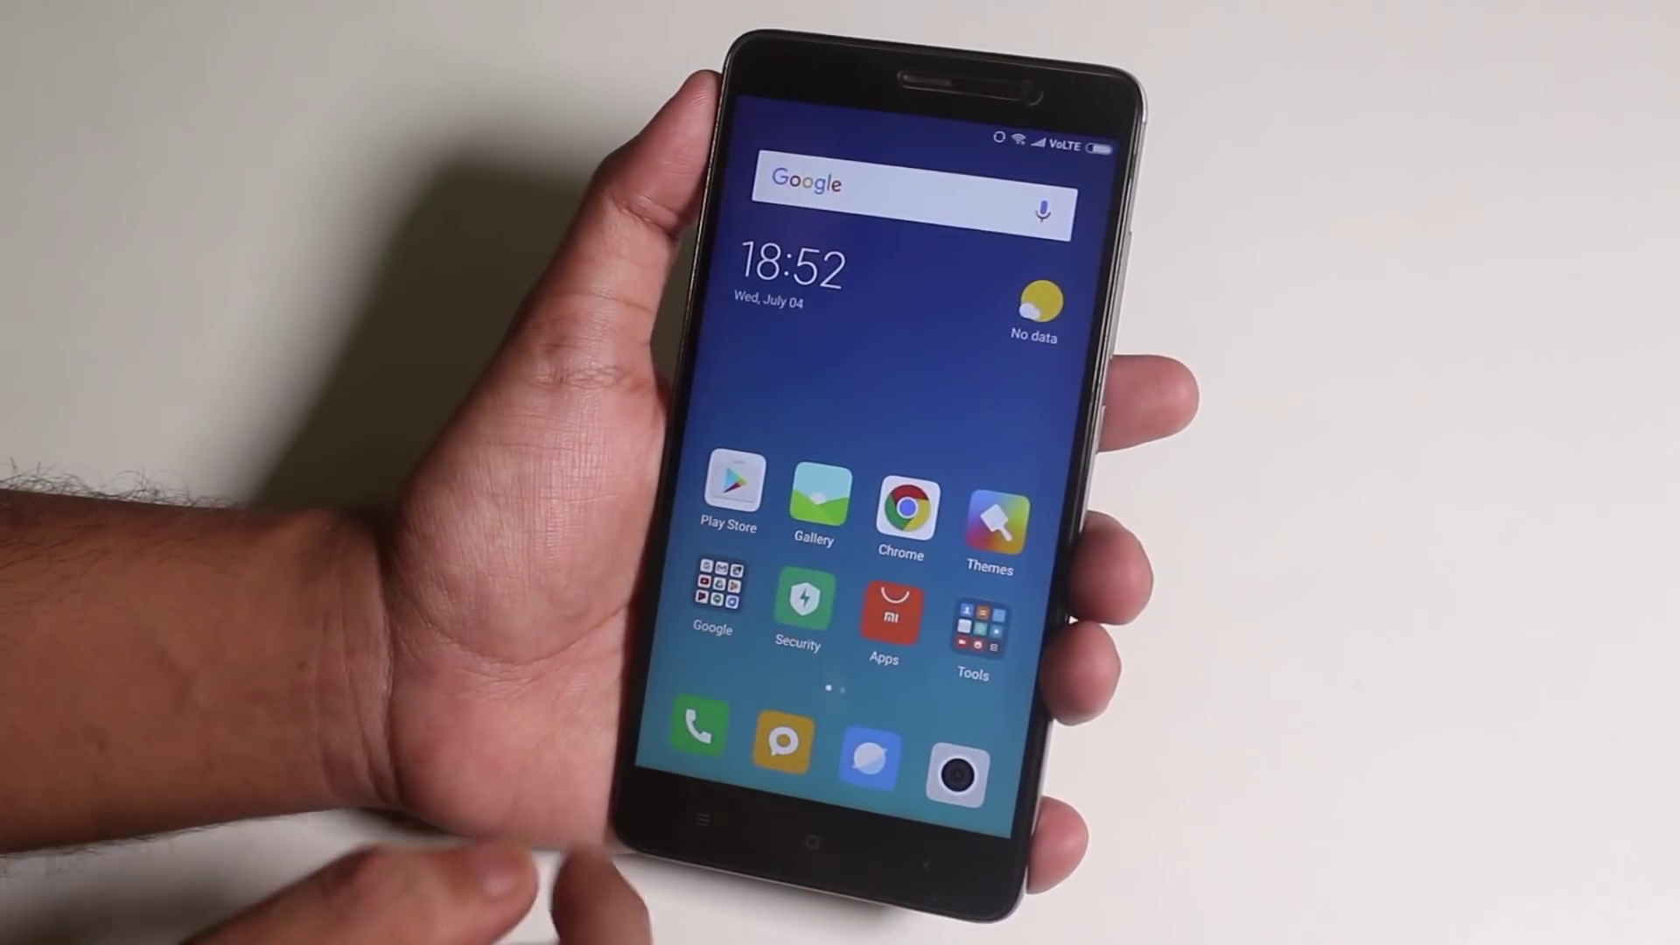
Launch MIUI Camera, answer its location-access prompt, and bring up the live filter strip
{"action": "left_click", "coordinate": [932, 788]}
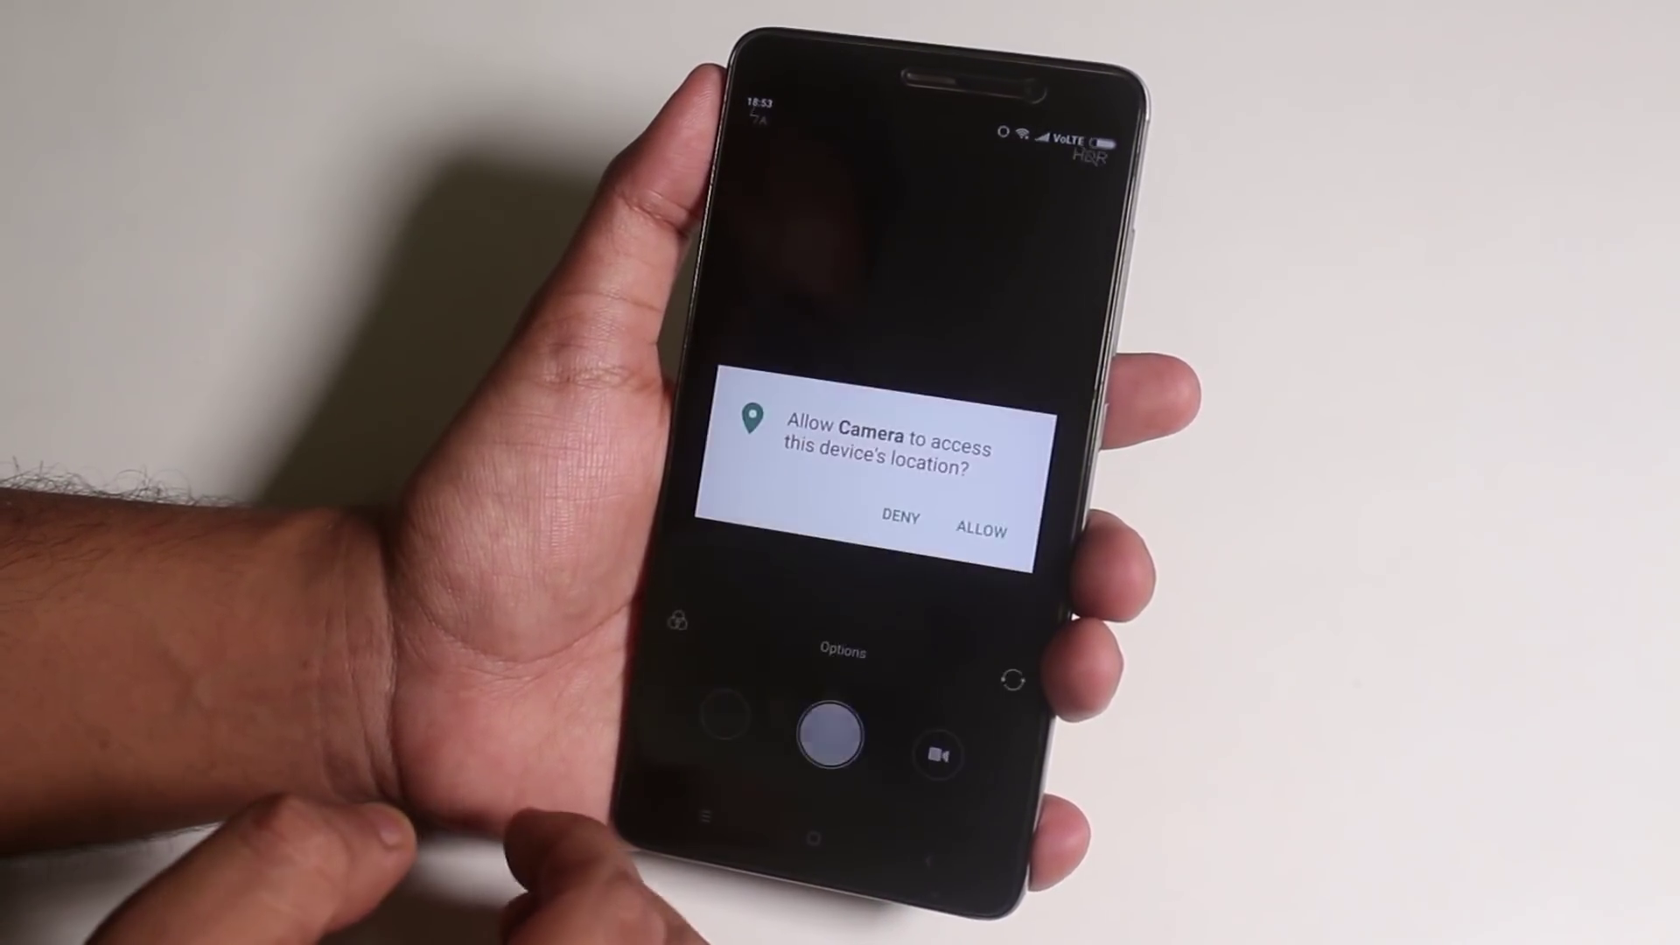
{"action": "left_click", "coordinate": [982, 529]}
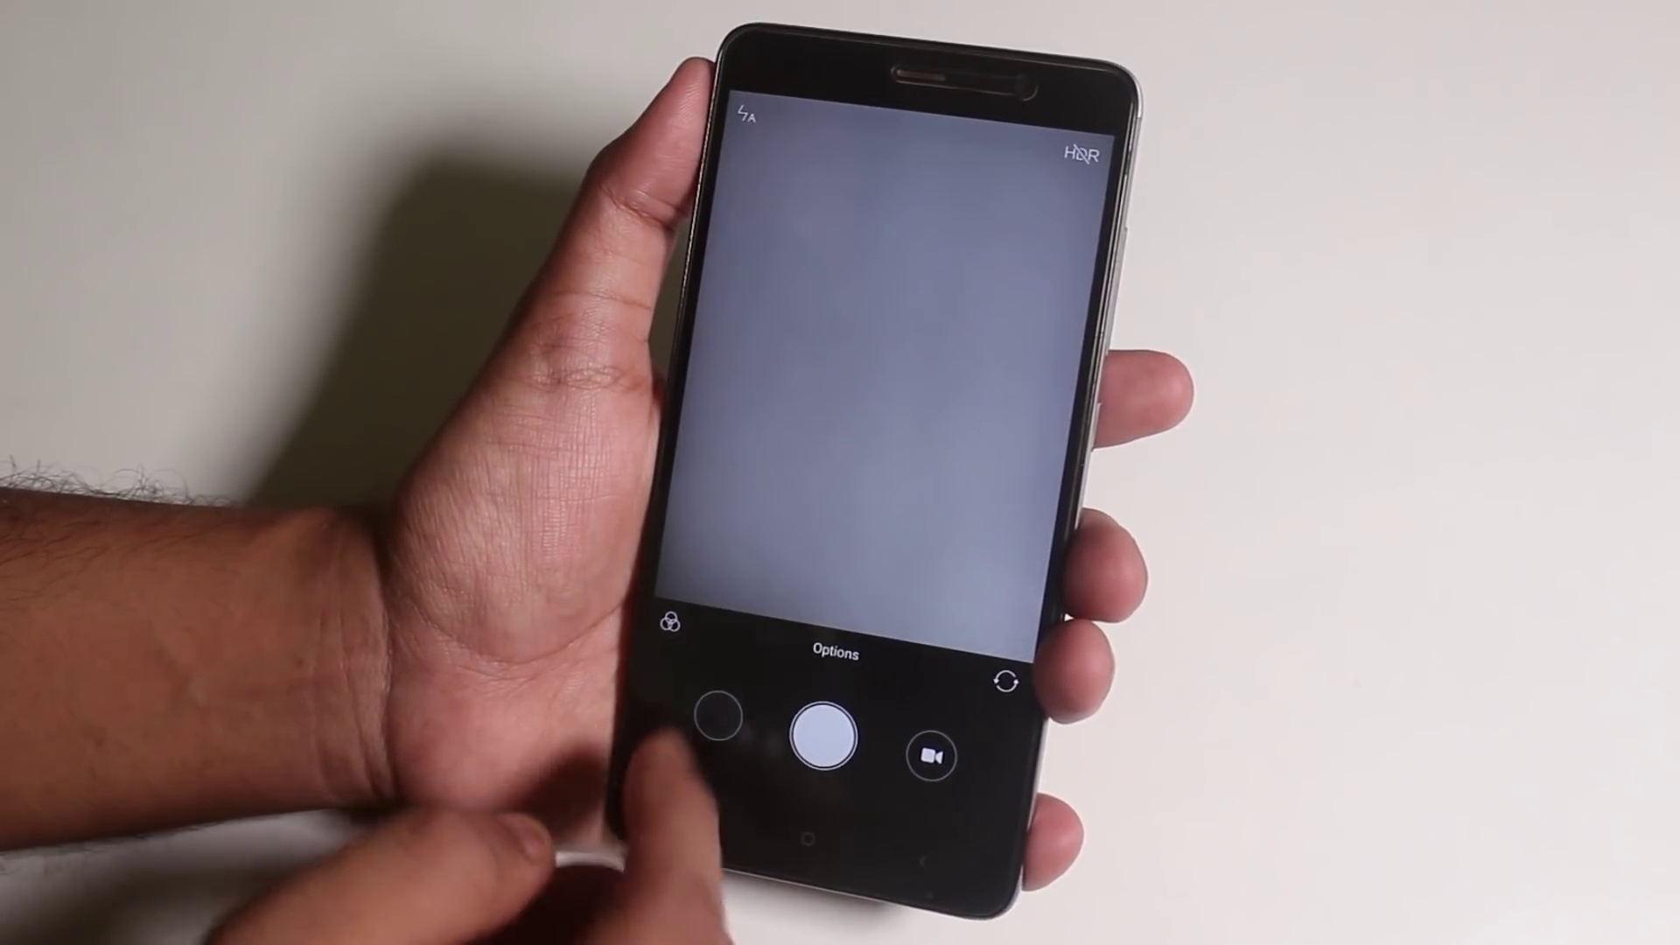
{"action": "left_click", "coordinate": [670, 621]}
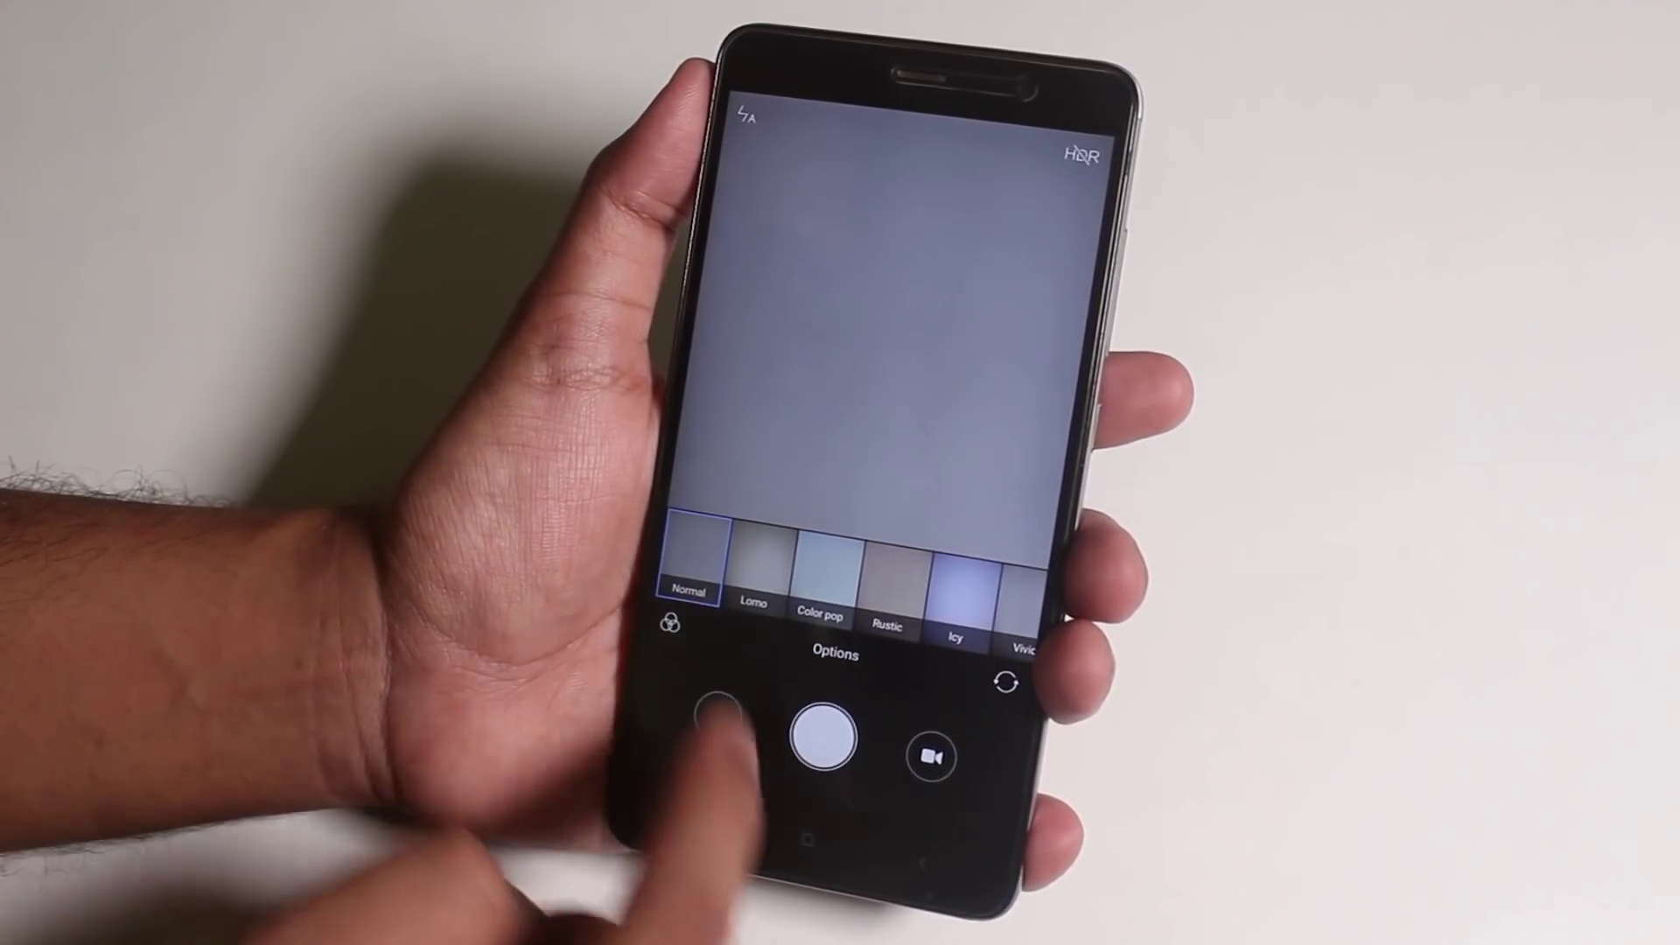